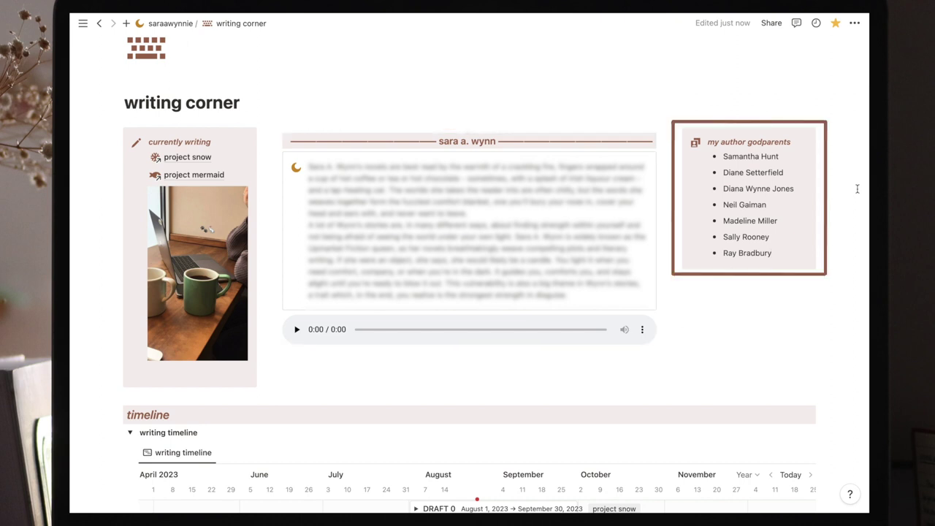
# Scroll down the writing corner page toward the future projects section of short stories.
pyautogui.scroll(-8, 857, 188)
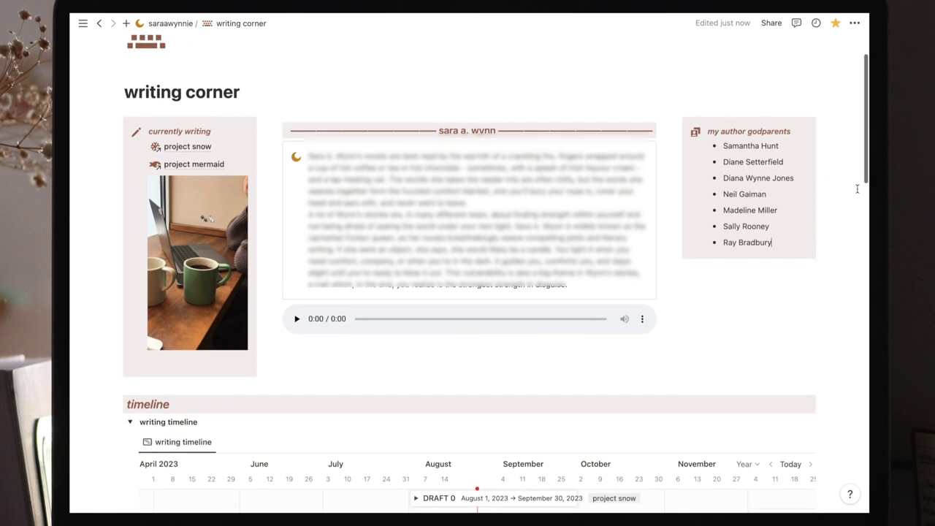
# Scroll the writing timeline sideways through the project snow and project chimney draft bars.
pyautogui.scroll(-3, 857, 188)
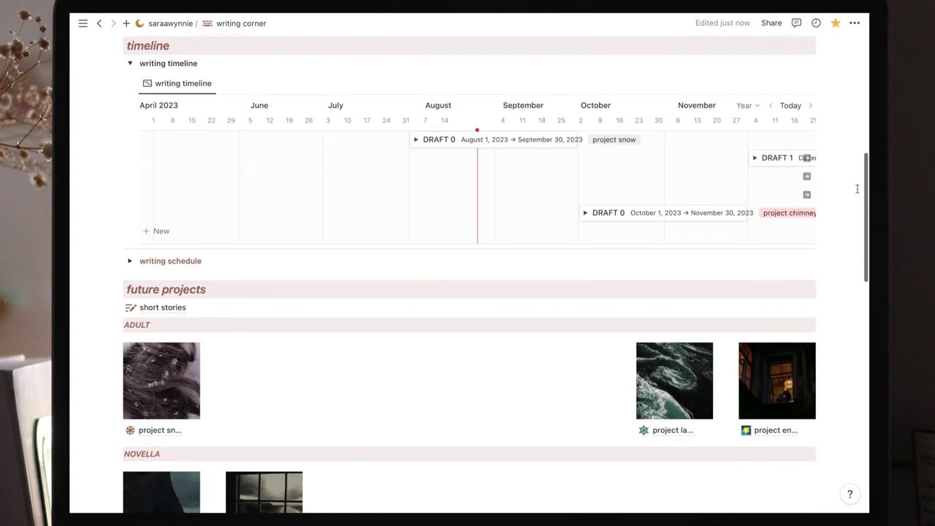
pyautogui.hscroll(10, 720, 184)
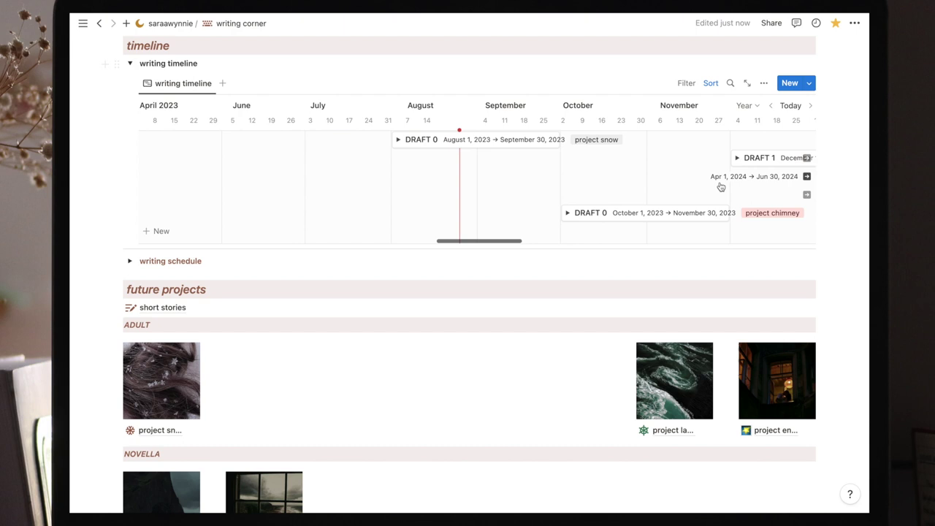
pyautogui.hscroll(5, 720, 187)
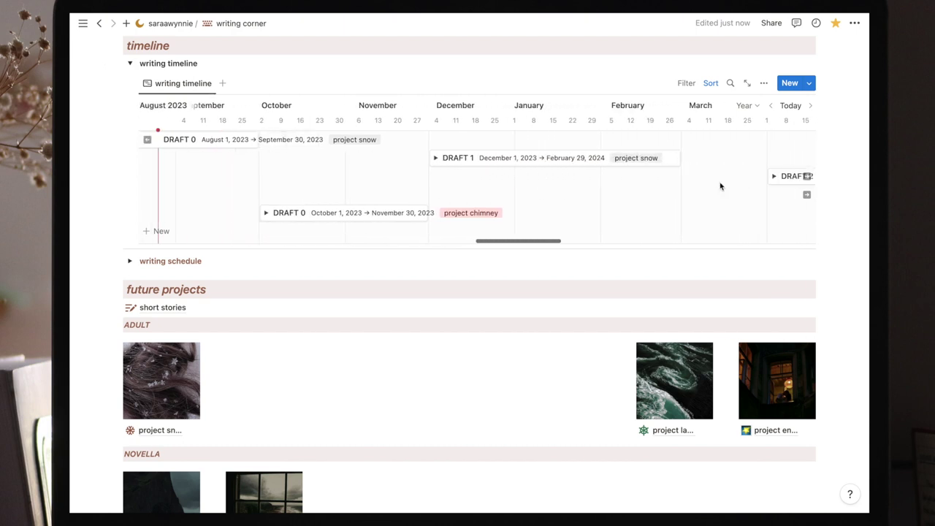
pyautogui.hscroll(10, 720, 187)
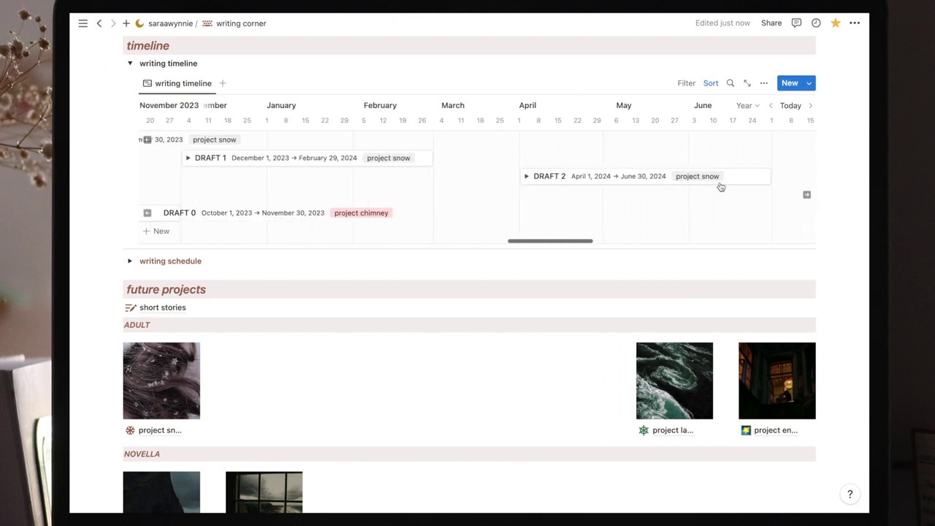
pyautogui.hscroll(10, 721, 186)
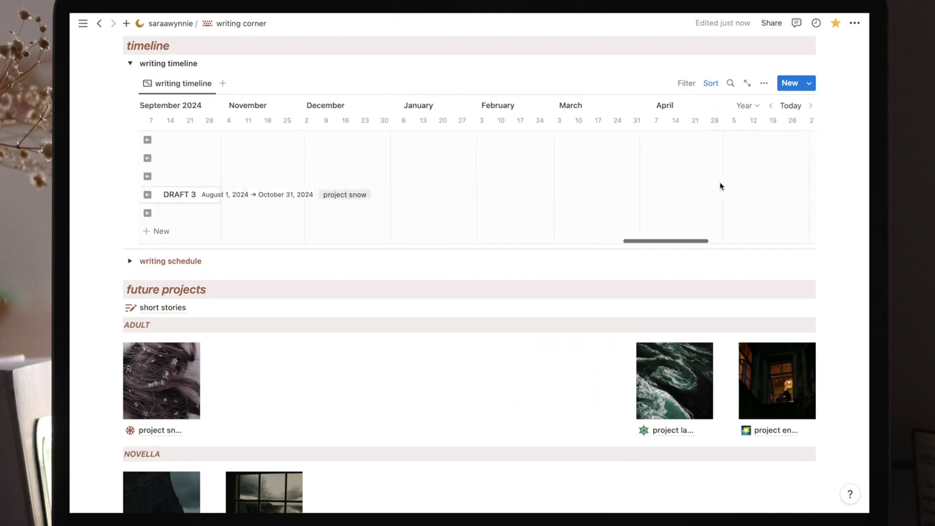
pyautogui.hscroll(-8, 720, 186)
pyautogui.hscroll(-10, 720, 187)
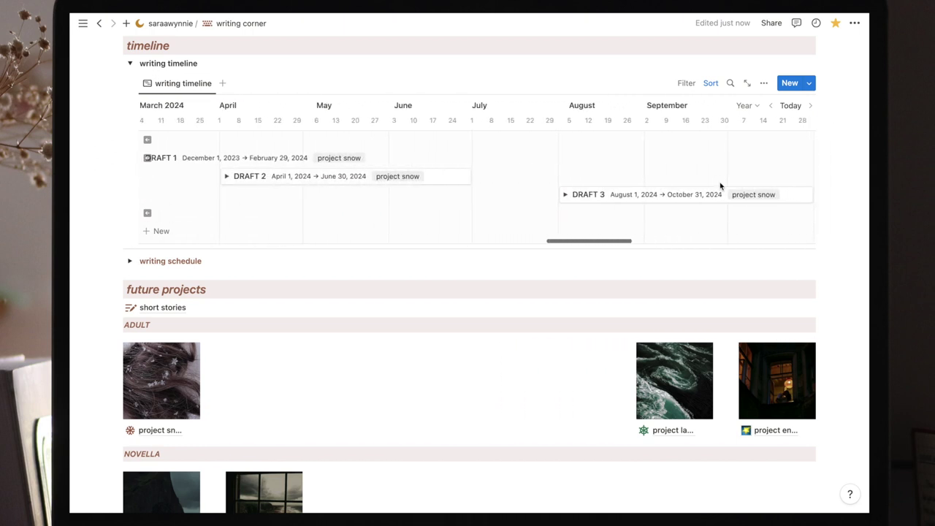
pyautogui.hscroll(-8, 720, 186)
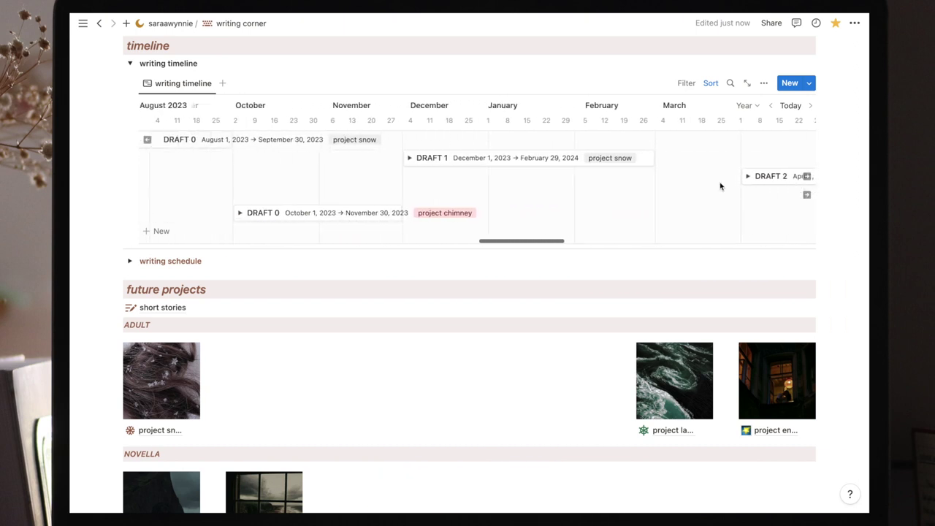
pyautogui.hscroll(-3, 720, 187)
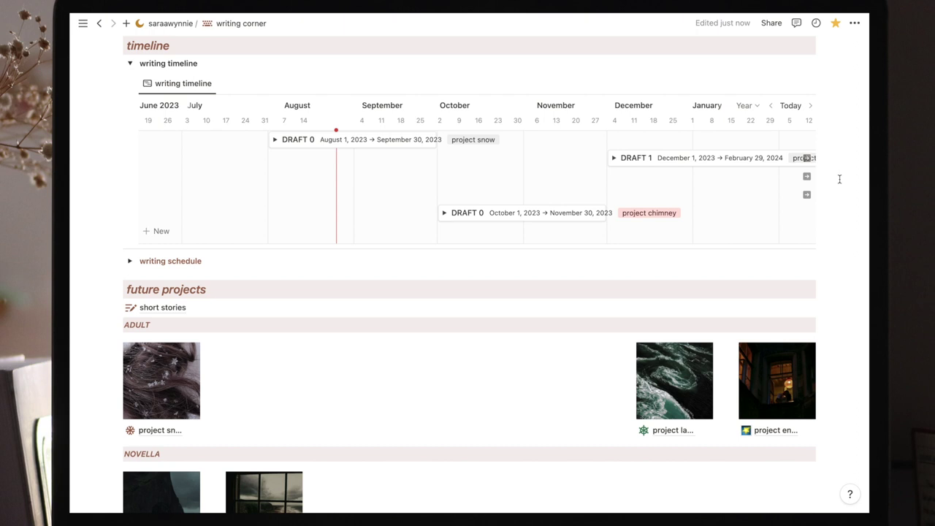
pyautogui.hscroll(3, 804, 183)
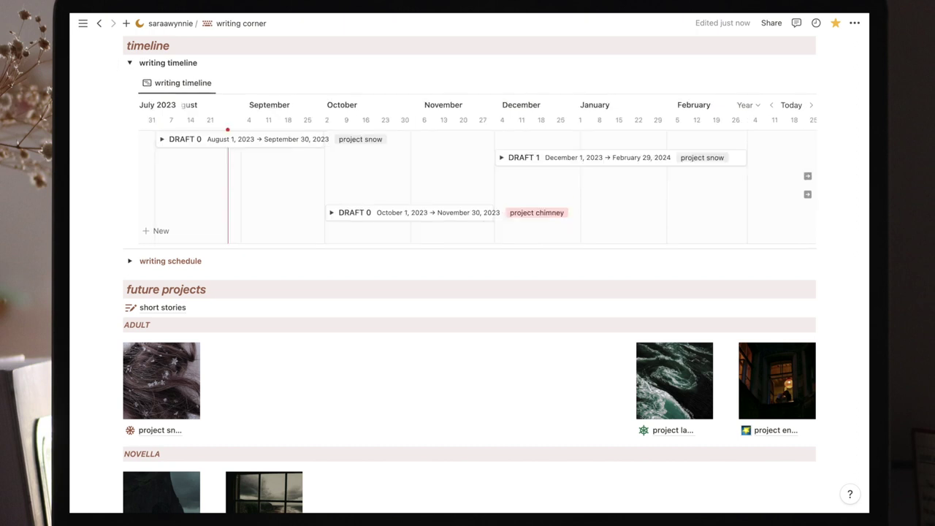
# Expand DRAFT 1 to reveal its revise and draft 1 sub-items, then collapse it again.
pyautogui.click(501, 159)
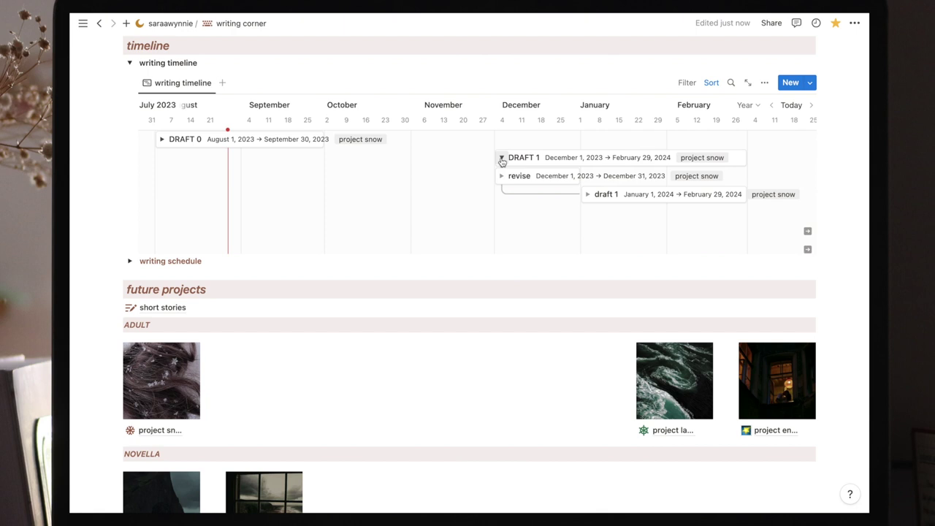
pyautogui.click(501, 158)
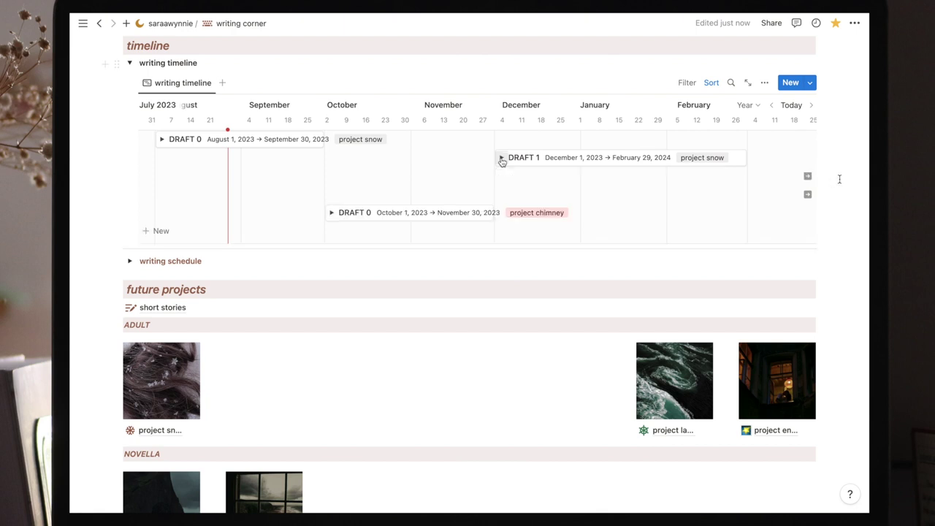
pyautogui.scroll(-2, 839, 179)
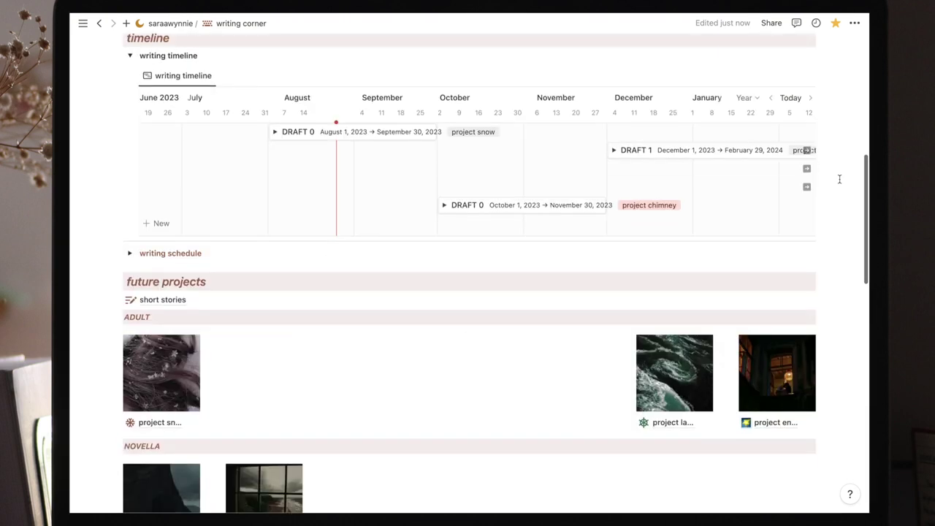
# Scroll through the future projects galleries, the project-choosing scoring table and Shelved Projects.
pyautogui.scroll(-3, 839, 179)
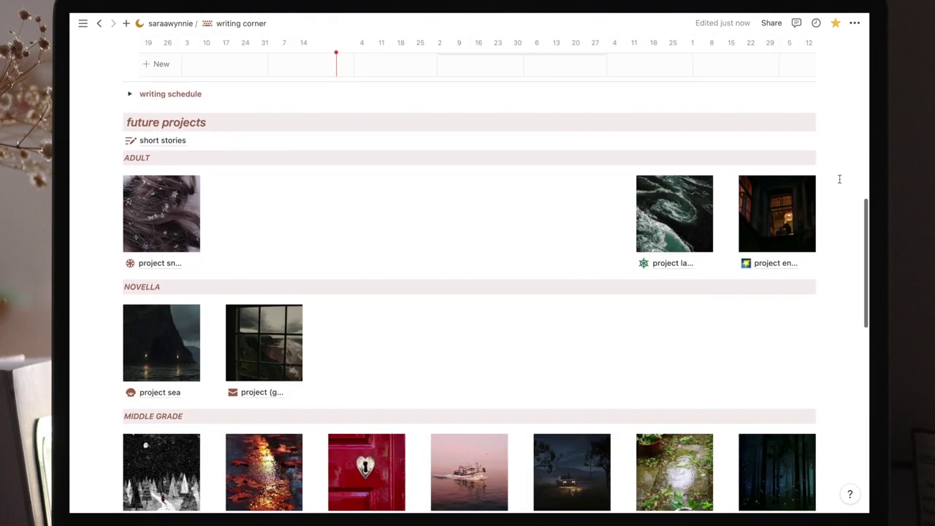
pyautogui.scroll(-1, 839, 179)
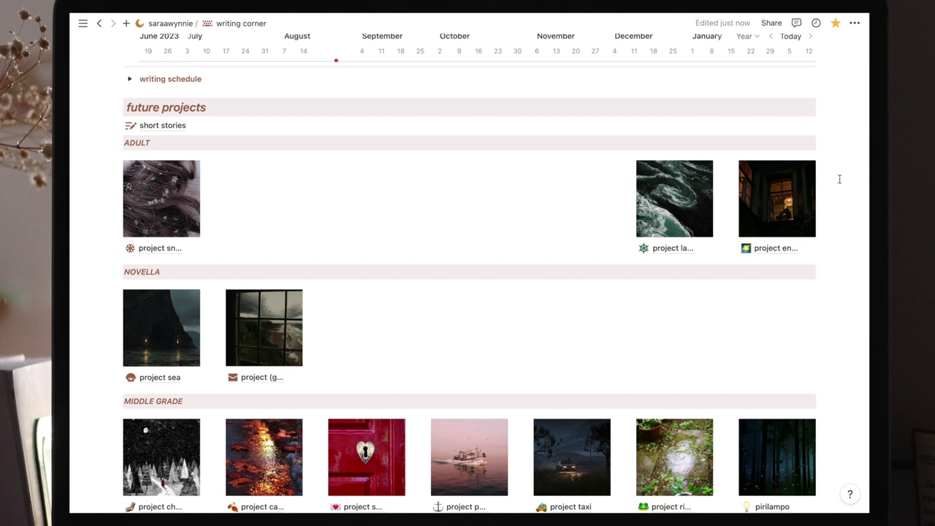
pyautogui.scroll(-4, 839, 179)
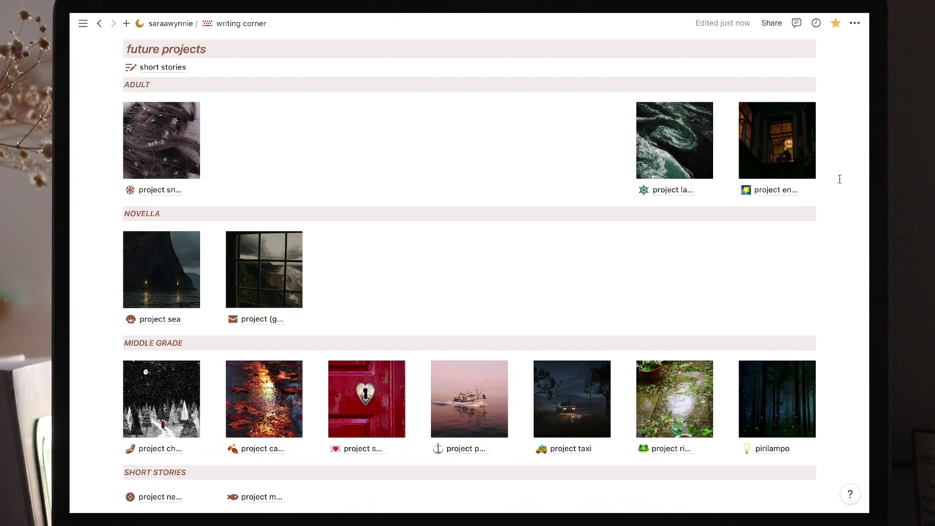
pyautogui.scroll(-6, 840, 179)
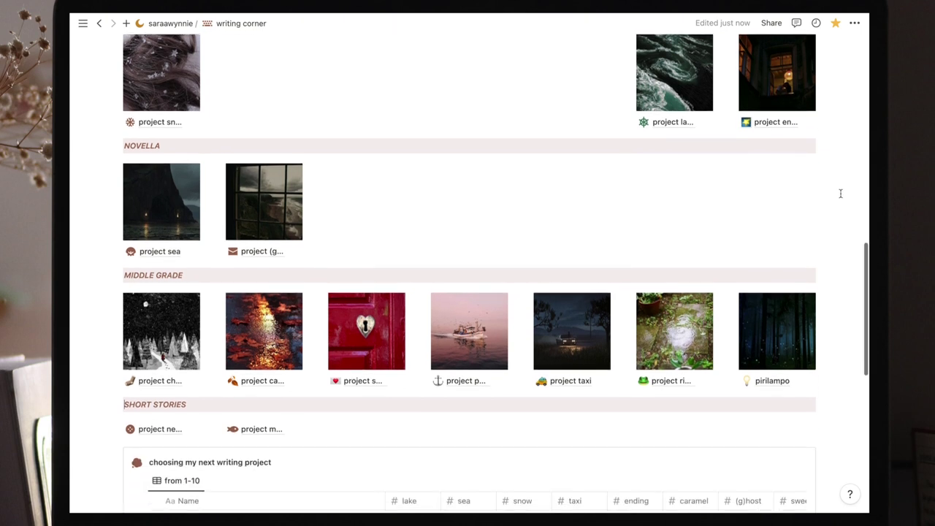
pyautogui.scroll(-3, 840, 194)
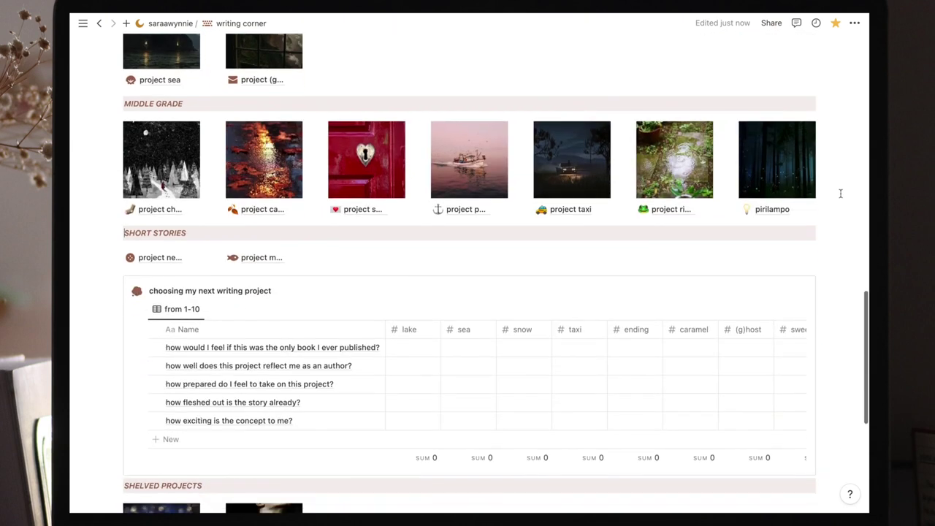
pyautogui.scroll(-1, 840, 194)
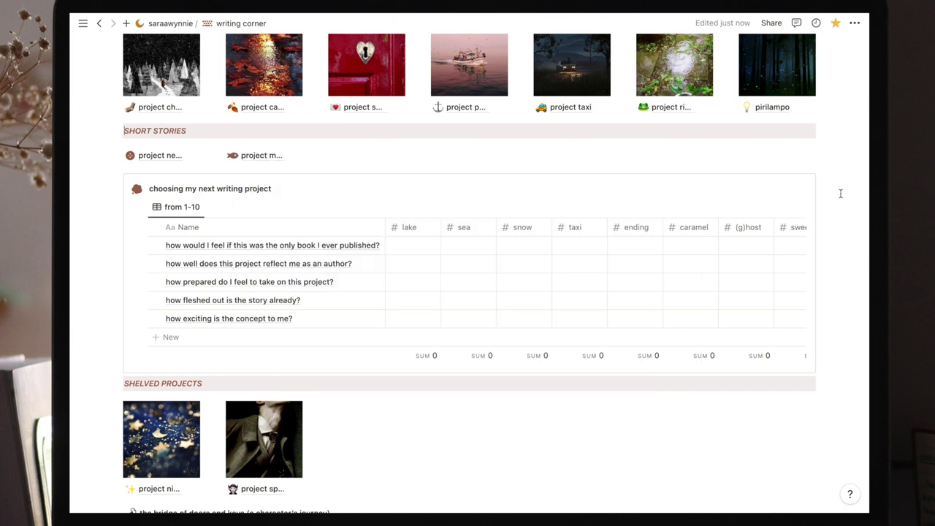
pyautogui.scroll(1, 840, 193)
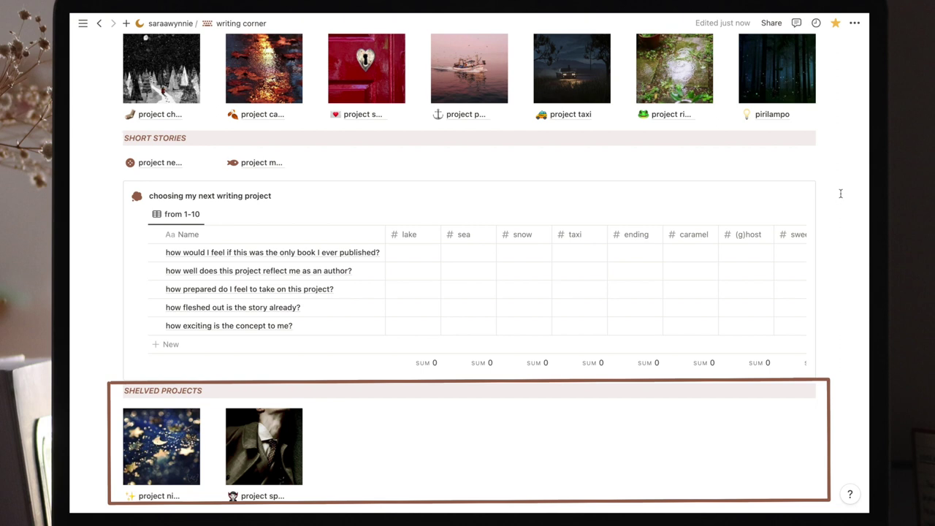
# Return to the top and open project snow from the currently writing list.
pyautogui.scroll(2, 840, 193)
pyautogui.scroll(12, 840, 193)
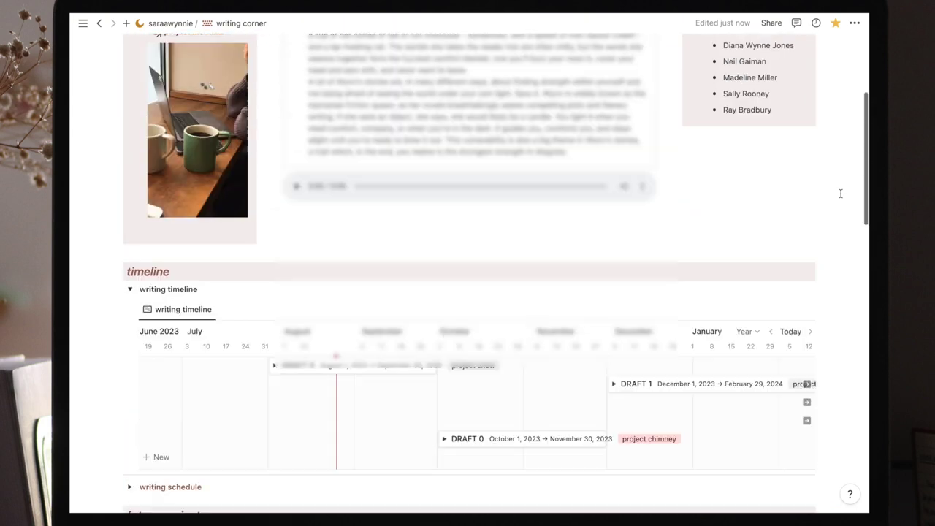
pyautogui.scroll(3, 840, 193)
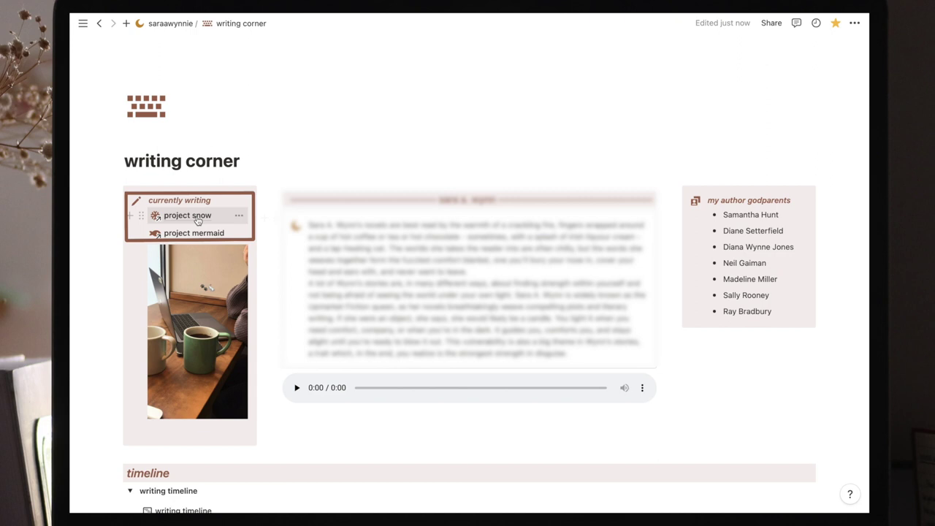
pyautogui.click(187, 216)
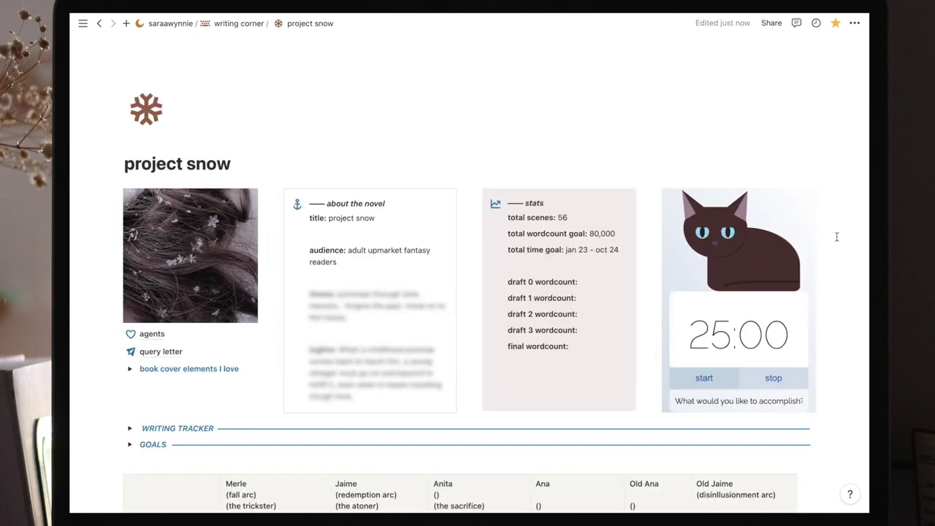
# Scroll down the project snow page toward the writing tracker and character table.
pyautogui.scroll(-1, 837, 237)
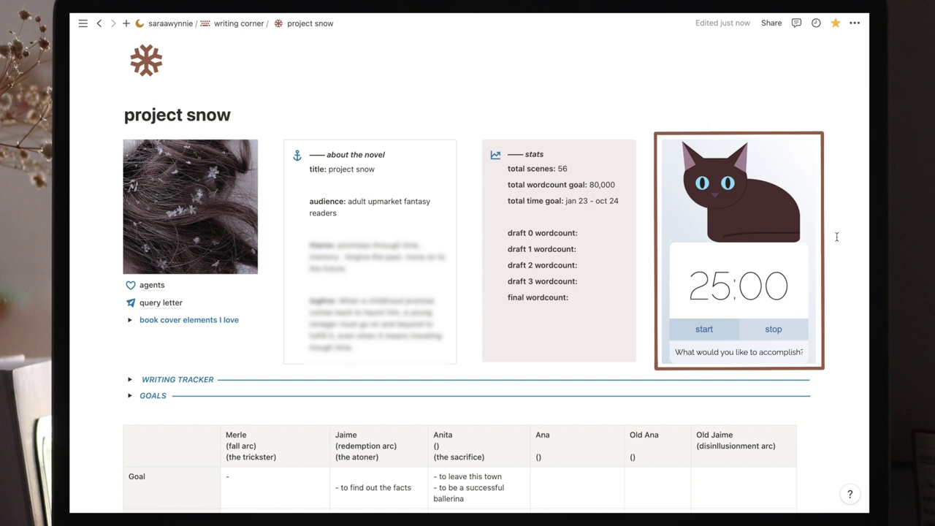
pyautogui.click(129, 380)
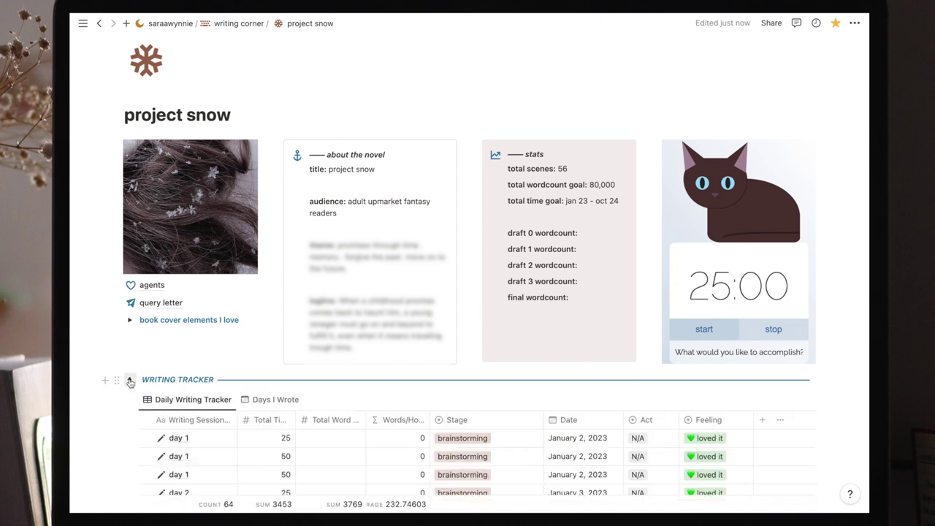
pyautogui.scroll(-5, 129, 381)
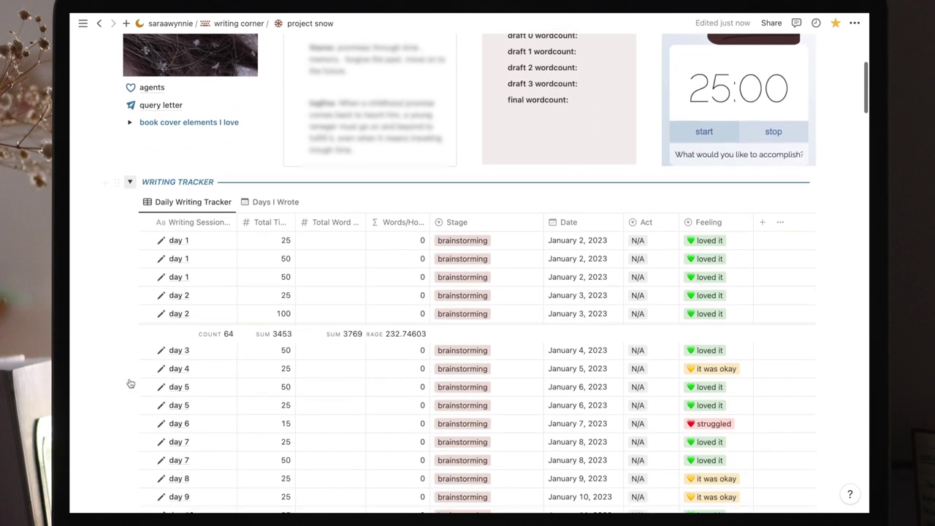
pyautogui.scroll(-1, 130, 384)
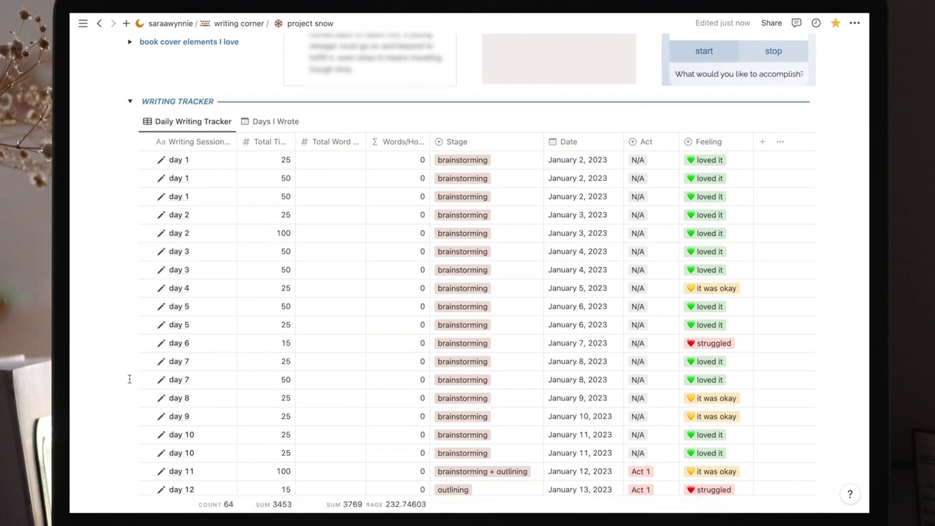
pyautogui.click(129, 103)
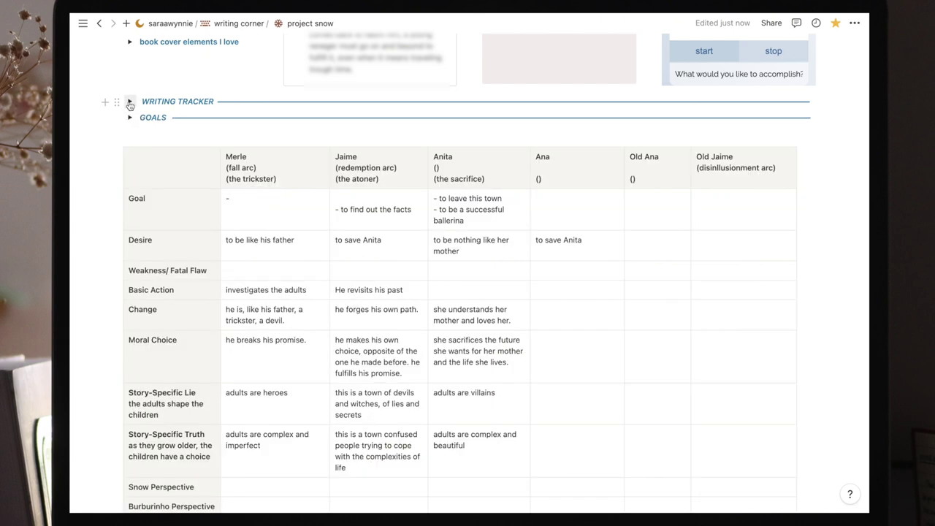
pyautogui.click(130, 102)
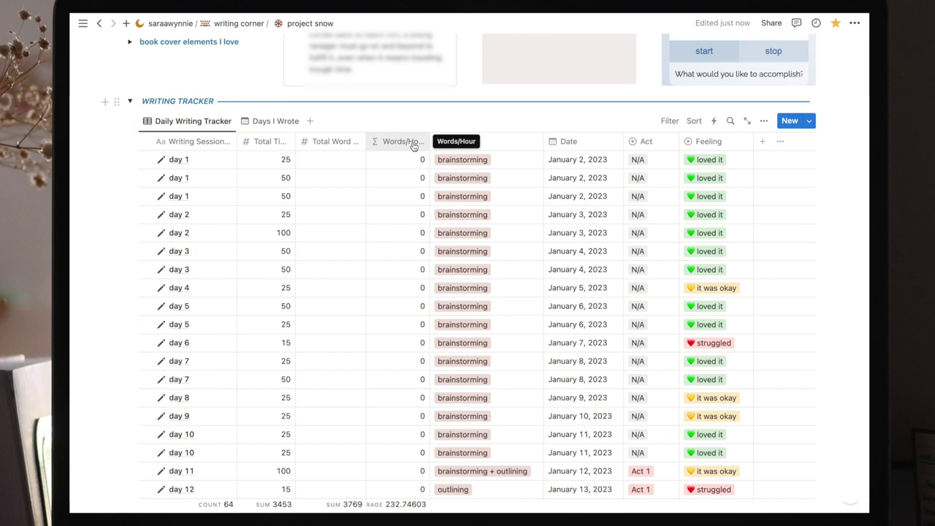
pyautogui.click(473, 162)
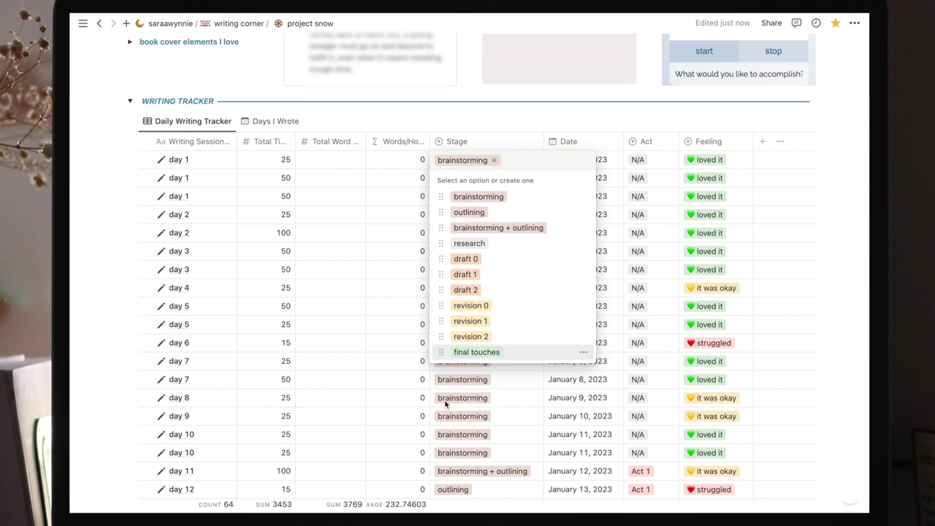
pyautogui.press('Escape')
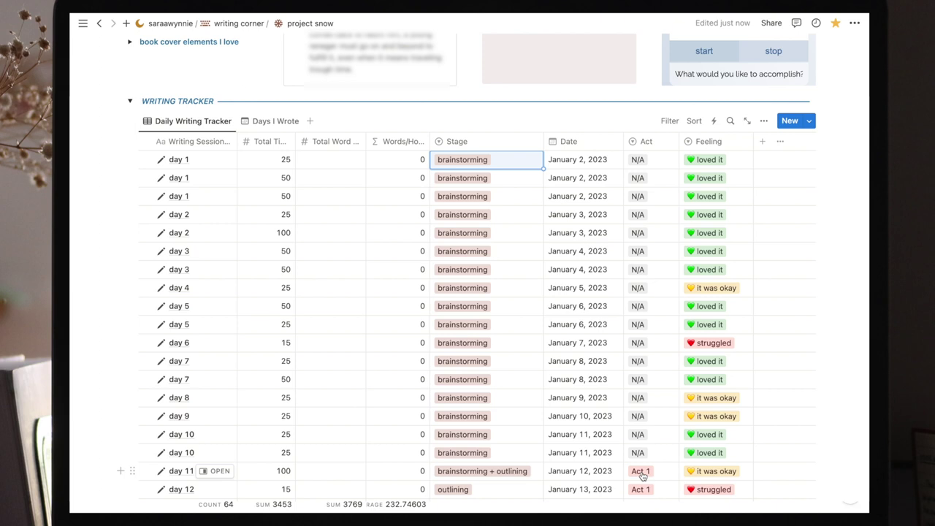
pyautogui.click(642, 472)
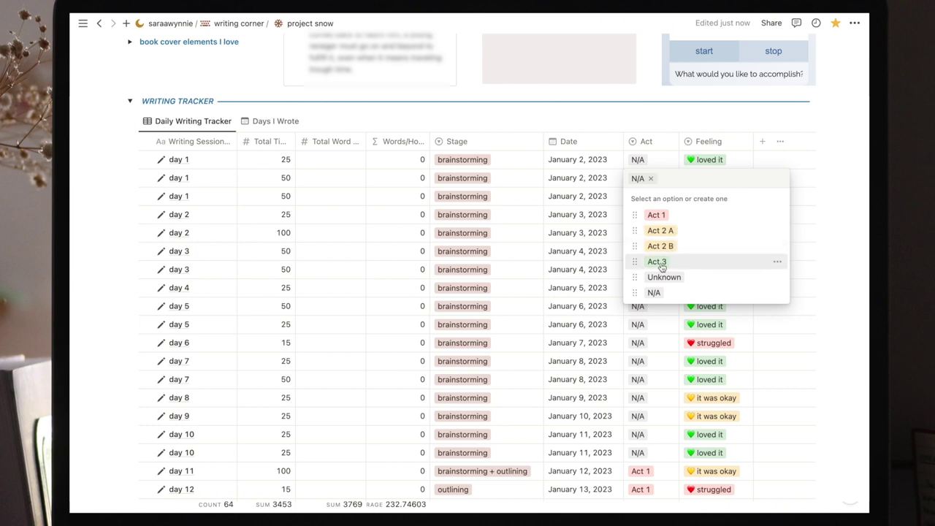
pyautogui.click(652, 323)
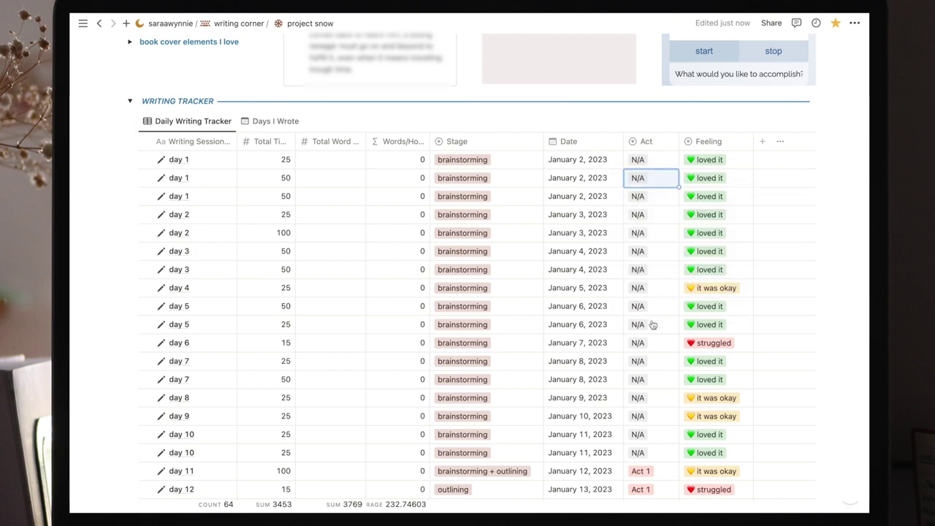
pyautogui.click(714, 162)
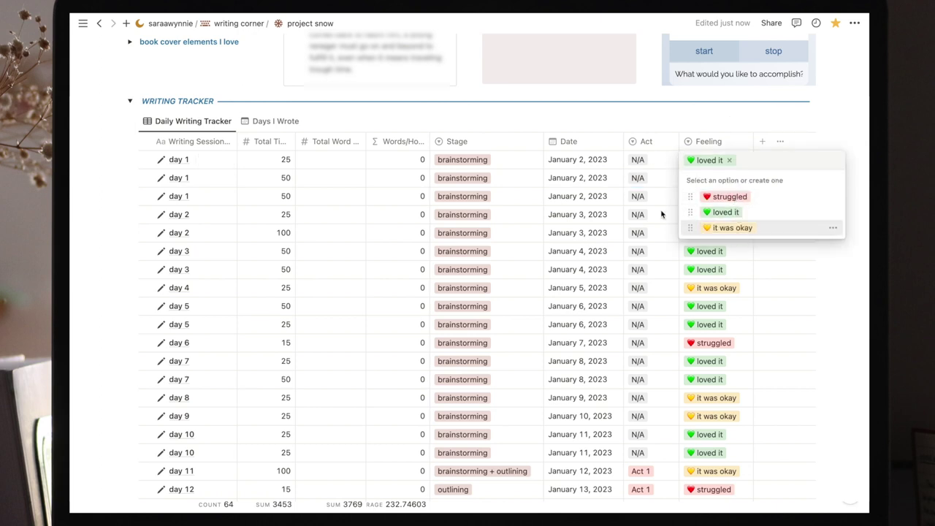
pyautogui.press('Escape')
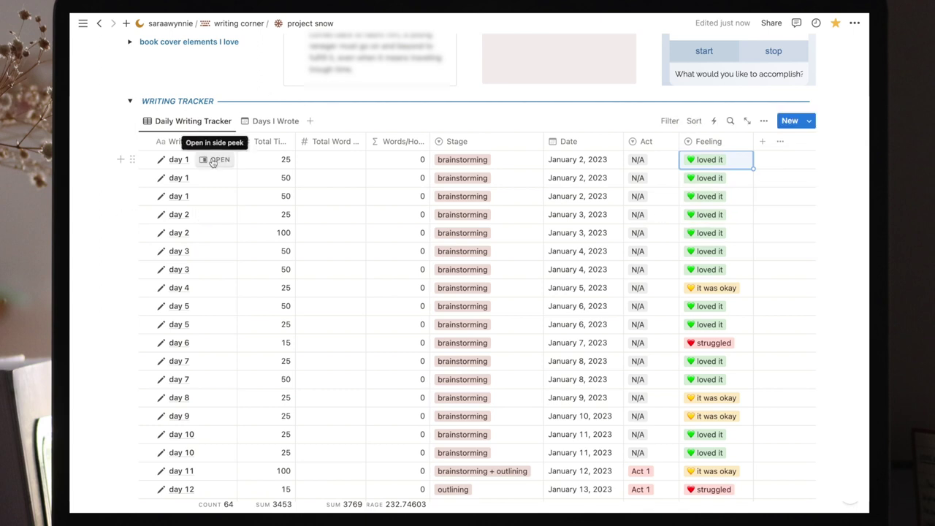
pyautogui.click(214, 160)
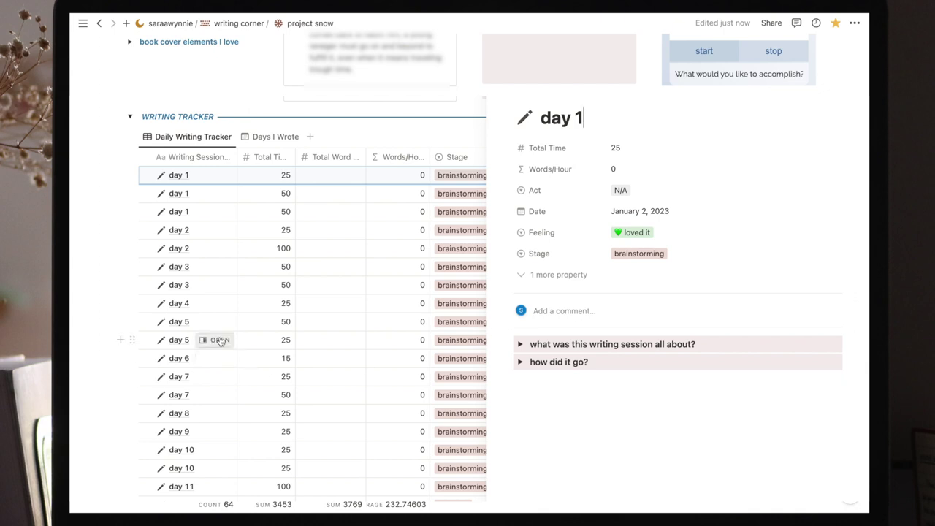
pyautogui.click(220, 340)
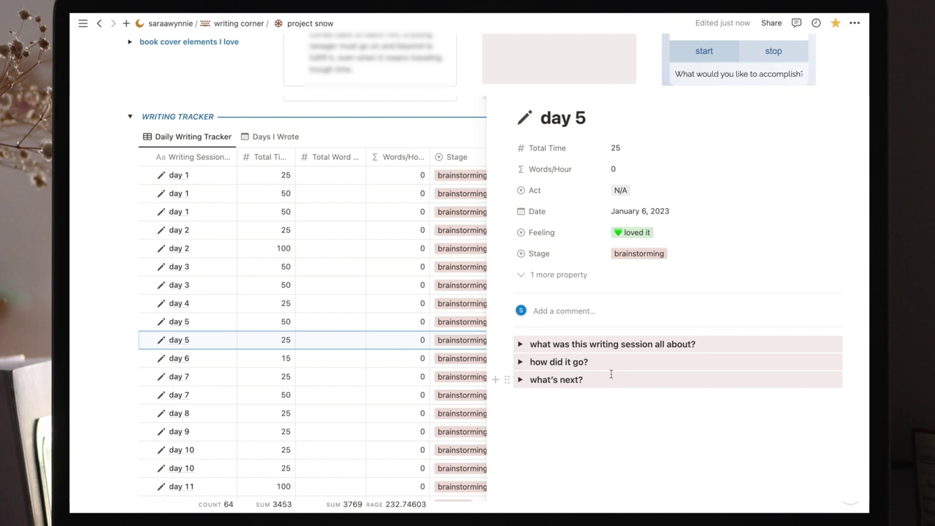
pyautogui.press('Escape')
pyautogui.press('Escape')
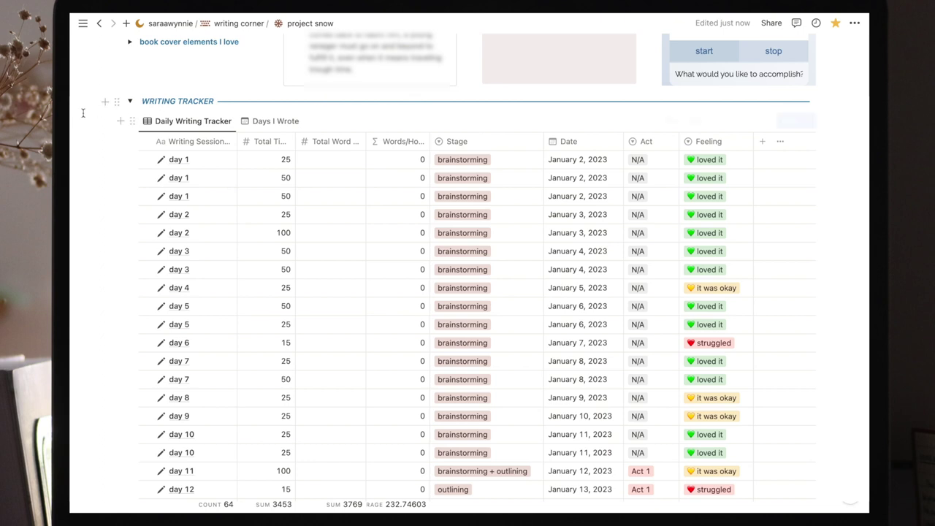
# Collapse the project snow writing tracker and scroll further down the page.
pyautogui.click(130, 101)
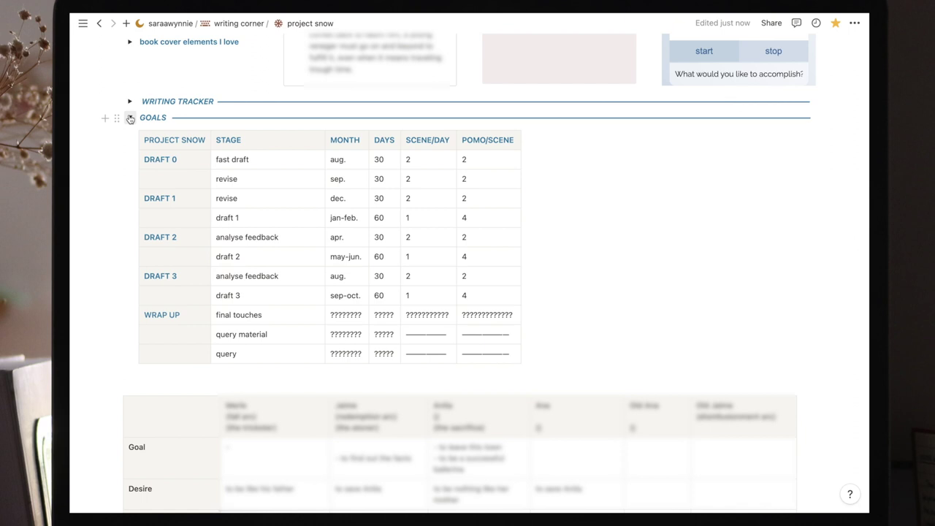
pyautogui.scroll(-5, 129, 119)
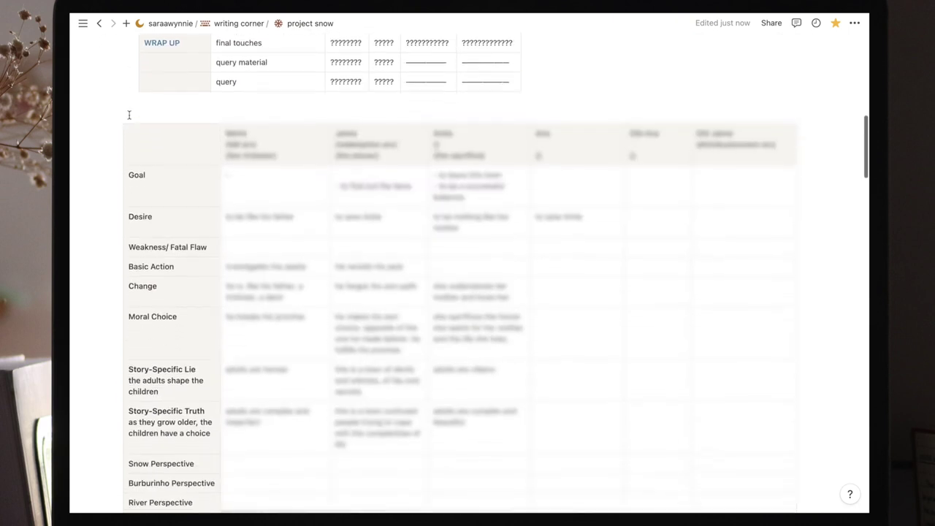
pyautogui.scroll(-2, 129, 115)
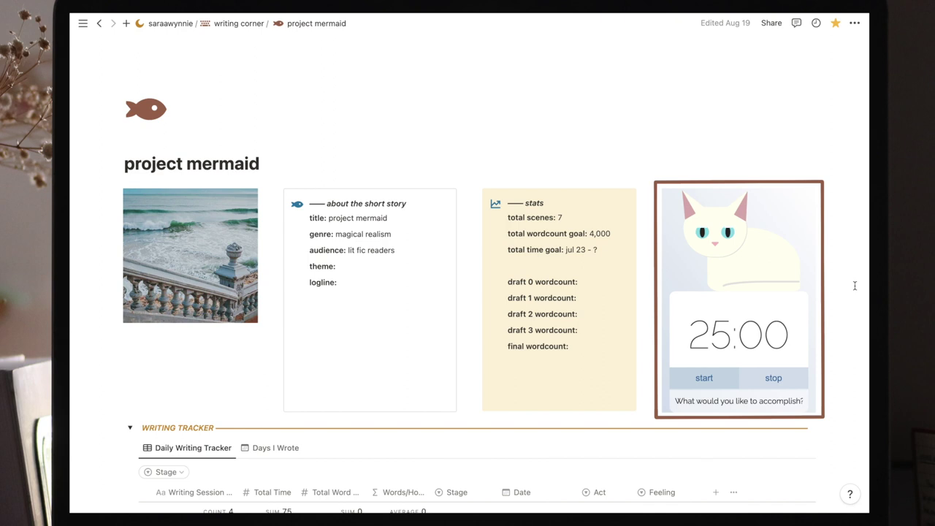
# Collapse project mermaid's writing tracker and scroll through its story beats from hook to resolution.
pyautogui.scroll(-3, 854, 285)
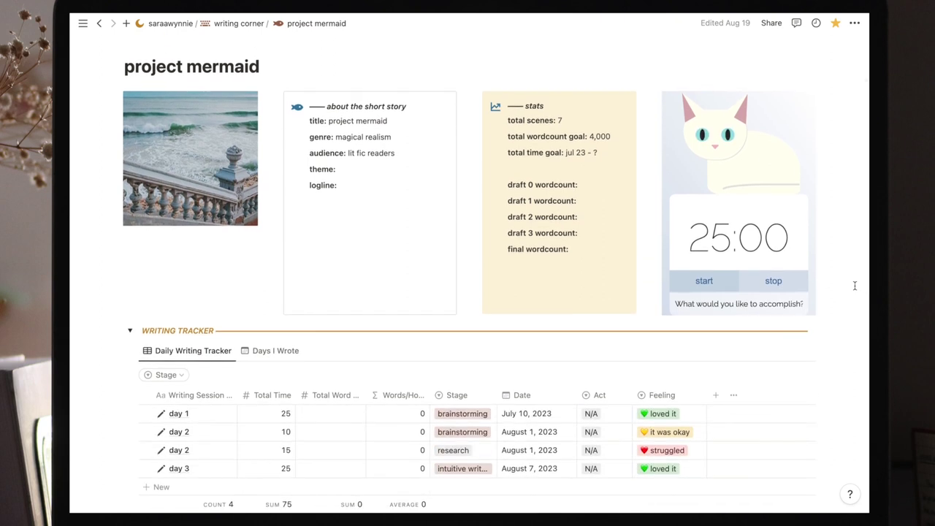
pyautogui.click(130, 331)
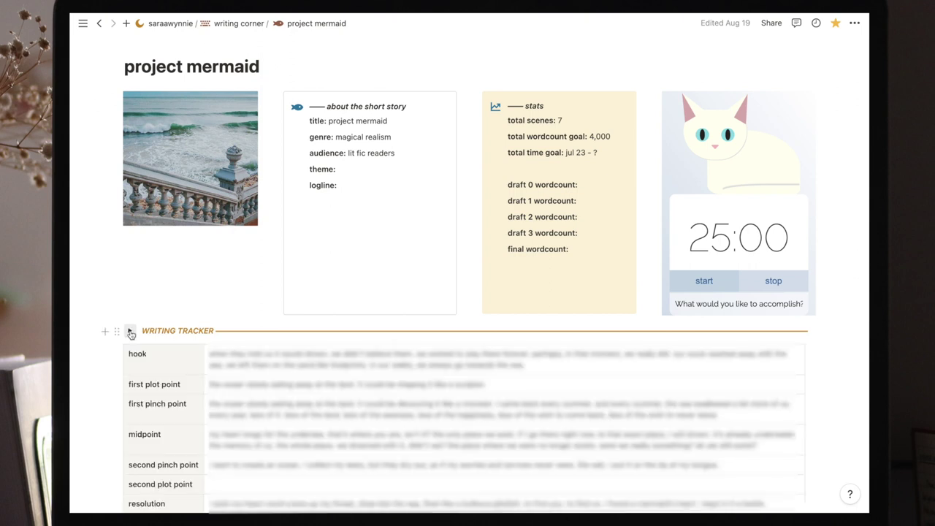
pyautogui.scroll(-2, 121, 293)
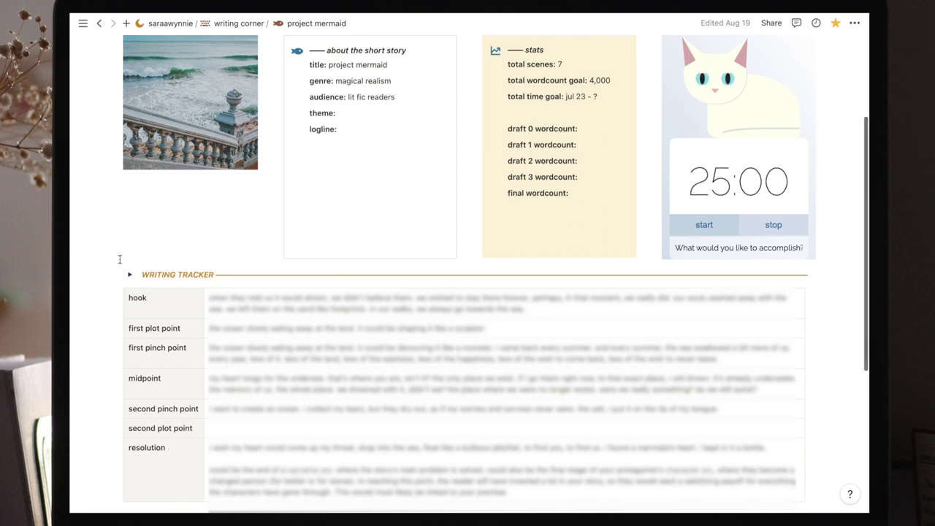
pyautogui.scroll(-1, 120, 260)
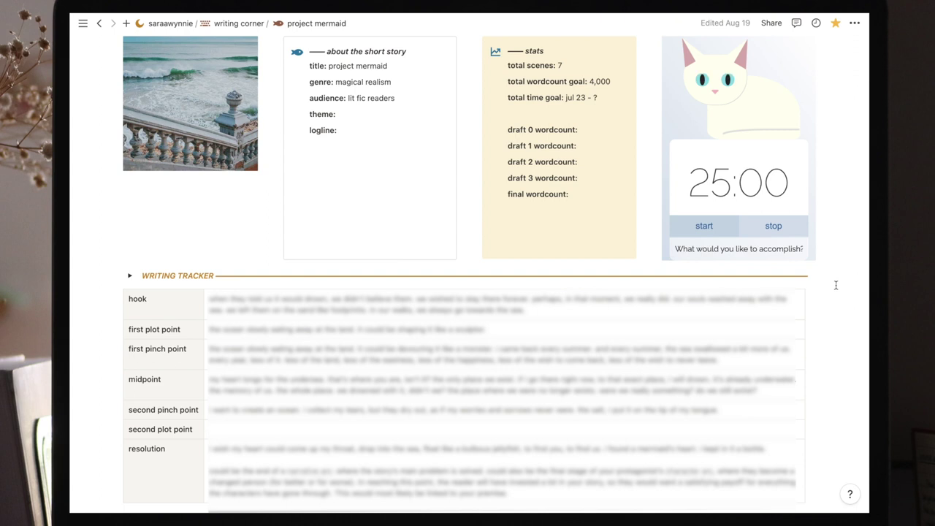
pyautogui.scroll(1, 119, 259)
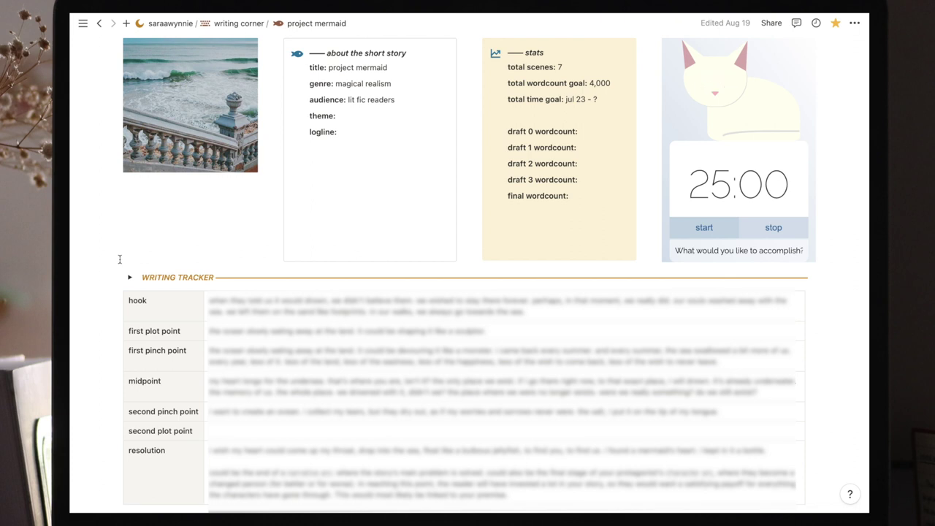
pyautogui.scroll(-1, 119, 259)
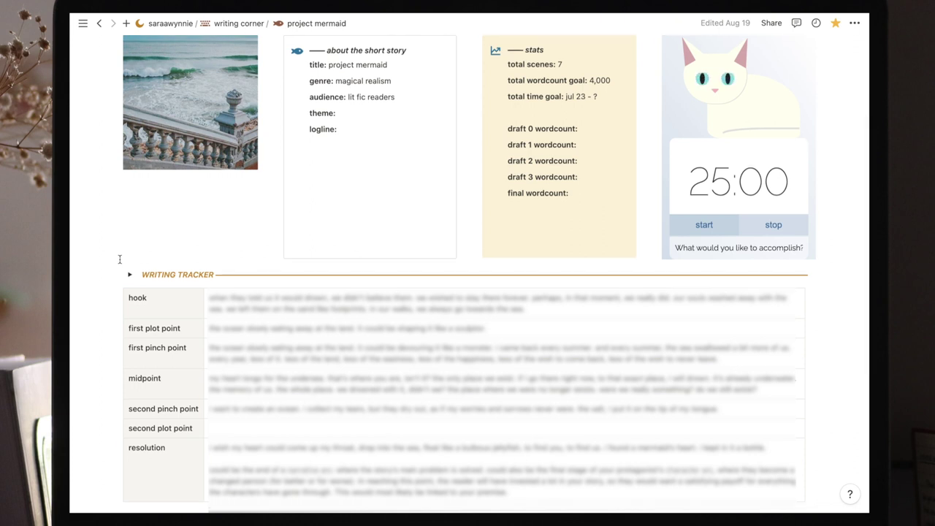